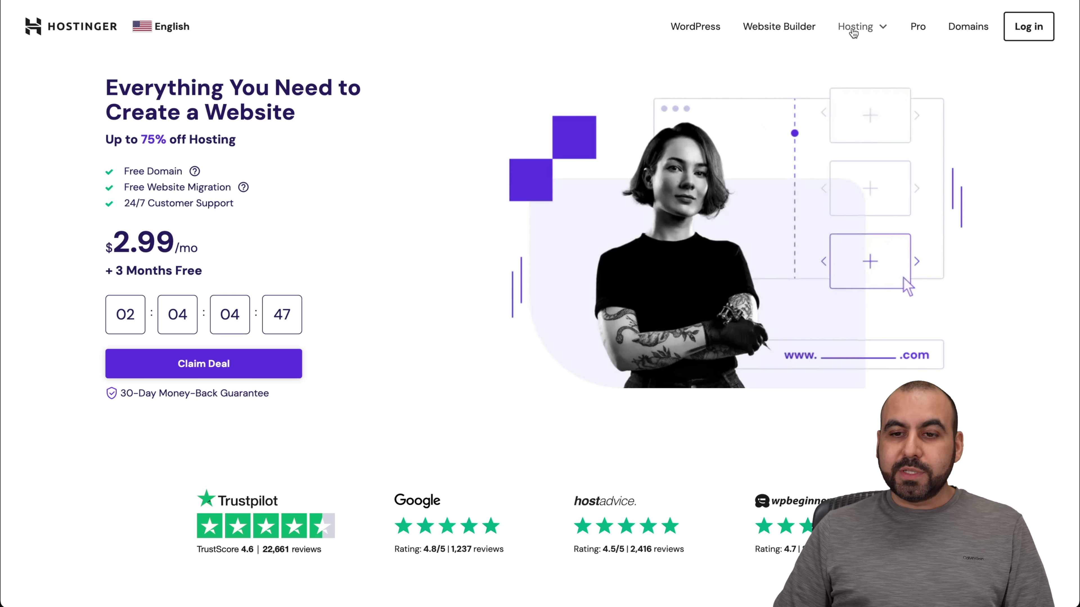
# Open Hostinger's Web Hosting page and view the Premium, Business and Cloud Startup plan cards.
pyautogui.moveTo(852, 31)
pyautogui.click(807, 65)
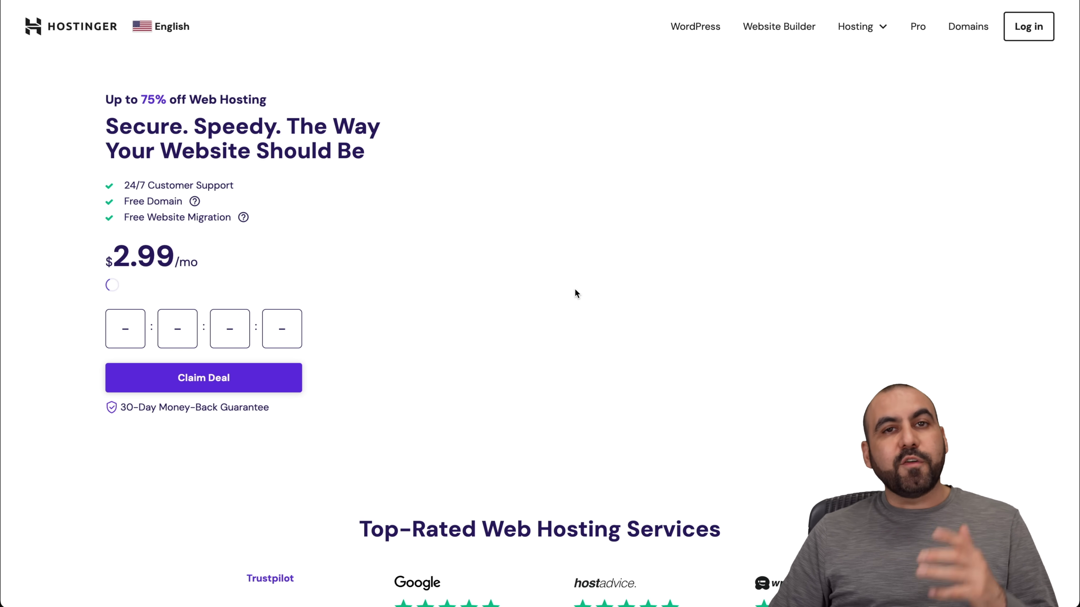
pyautogui.scroll(-10, 578, 322)
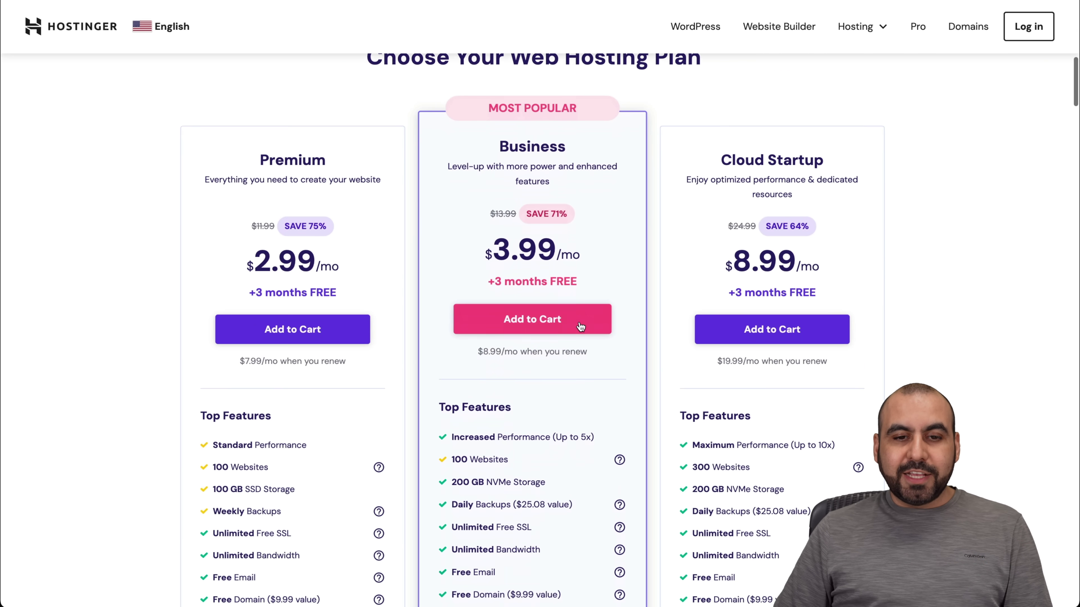
pyautogui.scroll(-1, 581, 327)
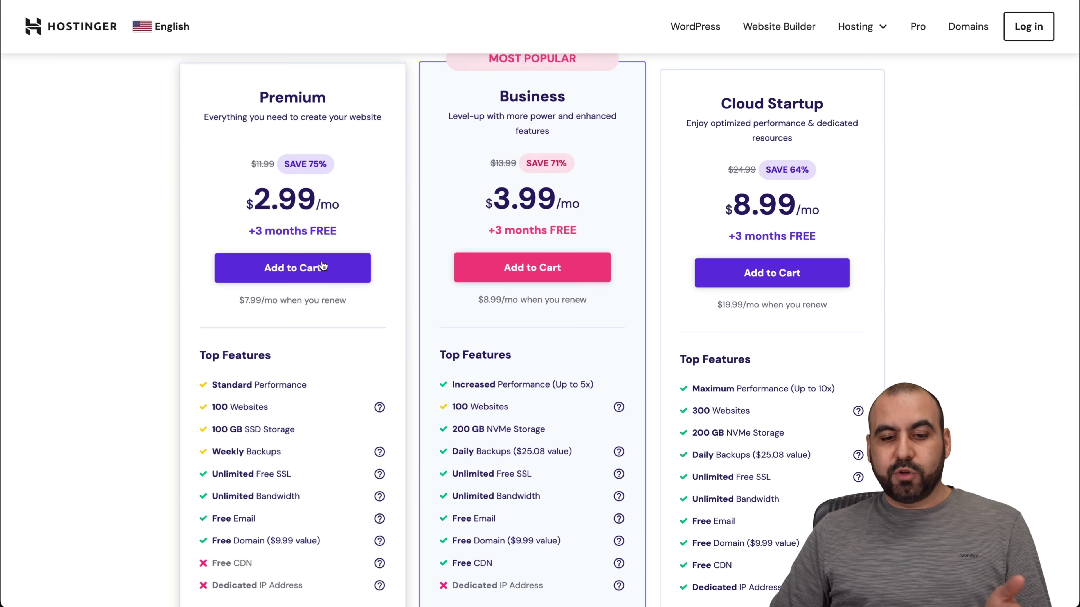
pyautogui.scroll(-1, 640, 310)
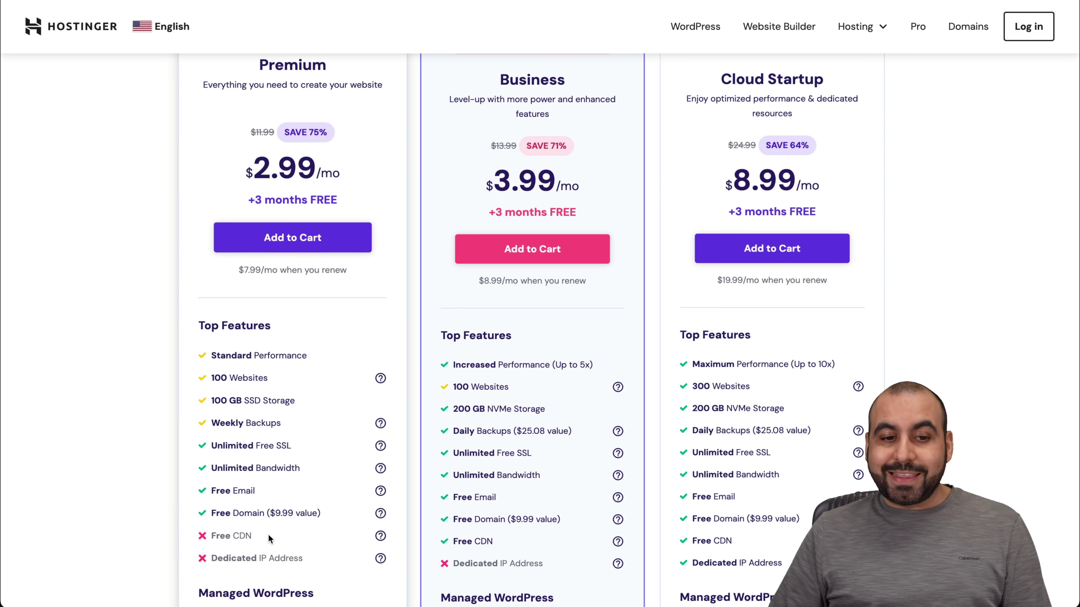
# Add the Premium hosting plan to the cart and scroll to the payment form.
pyautogui.click(270, 236)
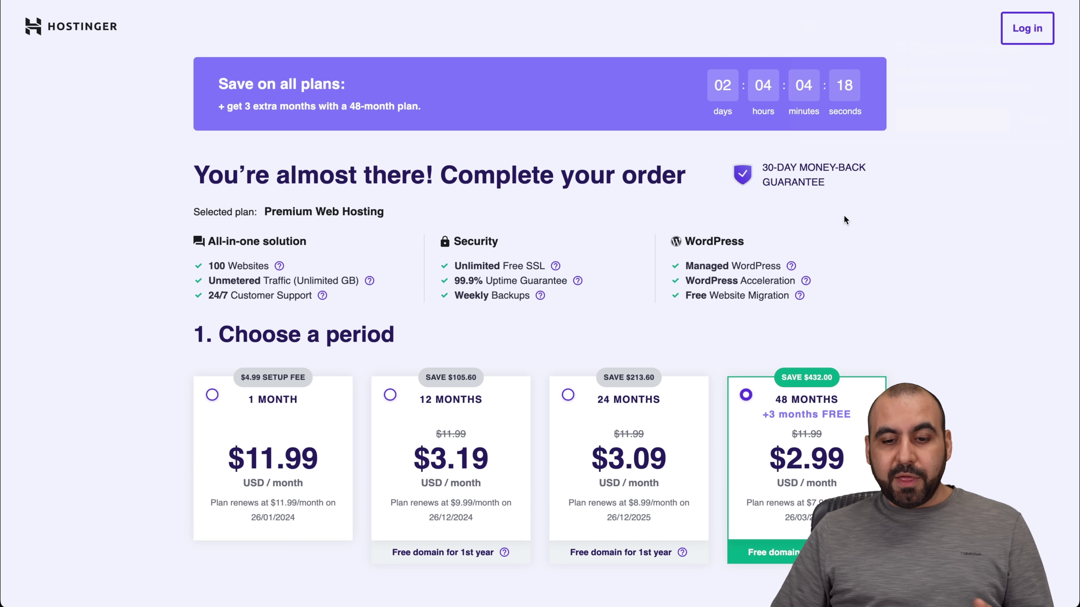
pyautogui.scroll(-4, 329, 317)
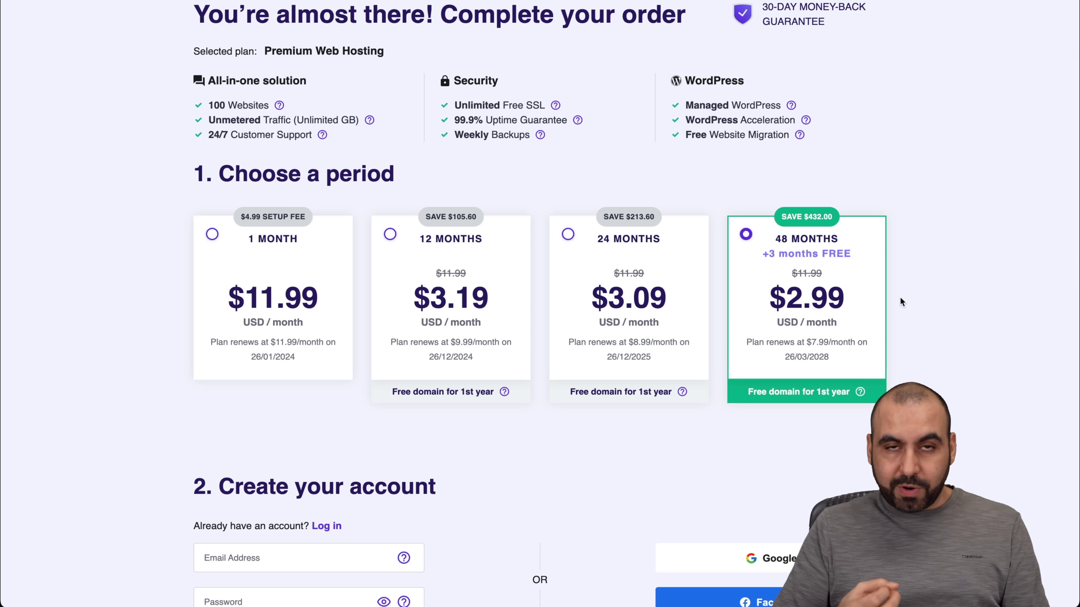
pyautogui.scroll(-15, 900, 296)
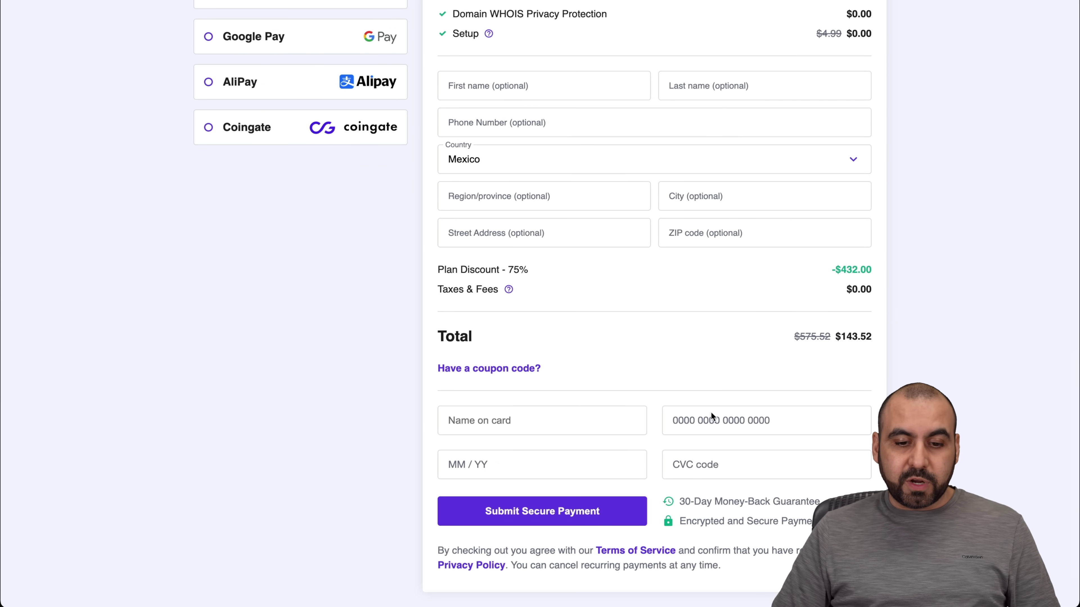
# Apply coupon SAASMASTER, raising the discount to 78% and the total to $129.17.
pyautogui.click(489, 369)
pyautogui.click(514, 407)
pyautogui.write('SAASMA')
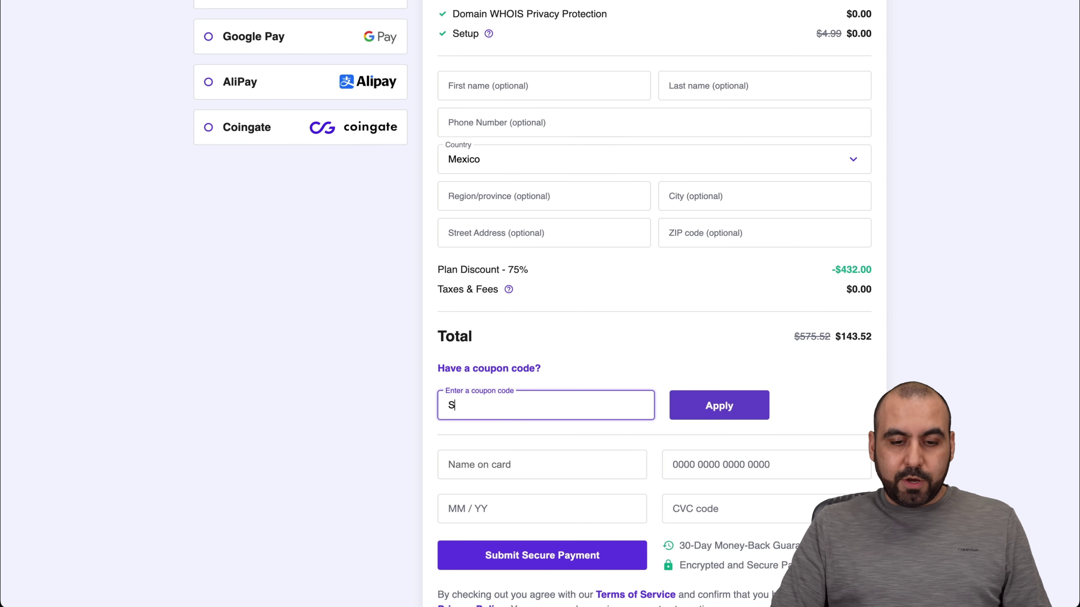
pyautogui.write('STER')
pyautogui.click(719, 406)
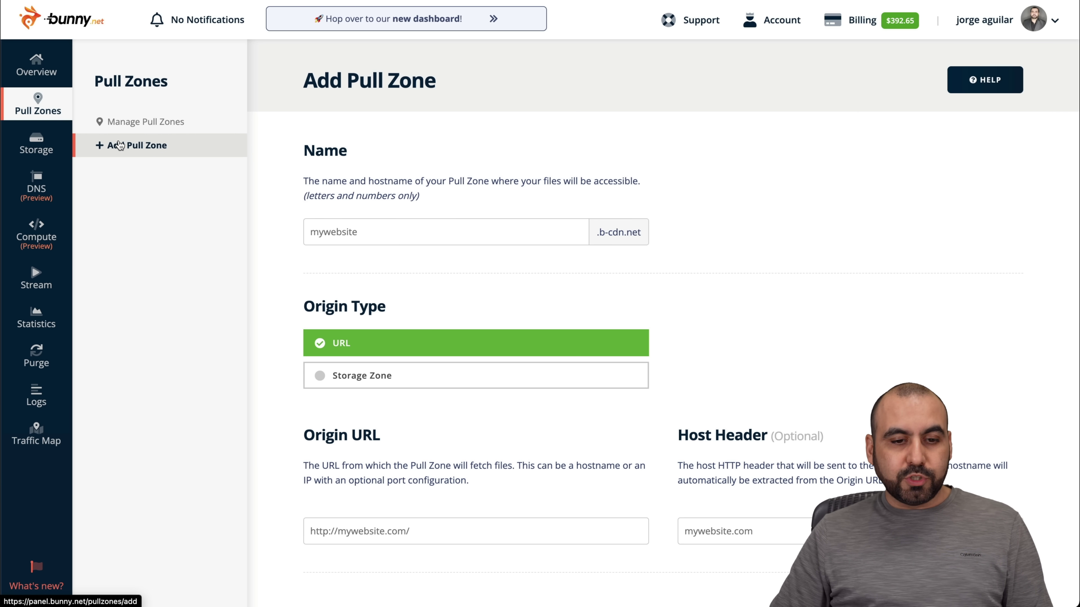
pyautogui.click(368, 228)
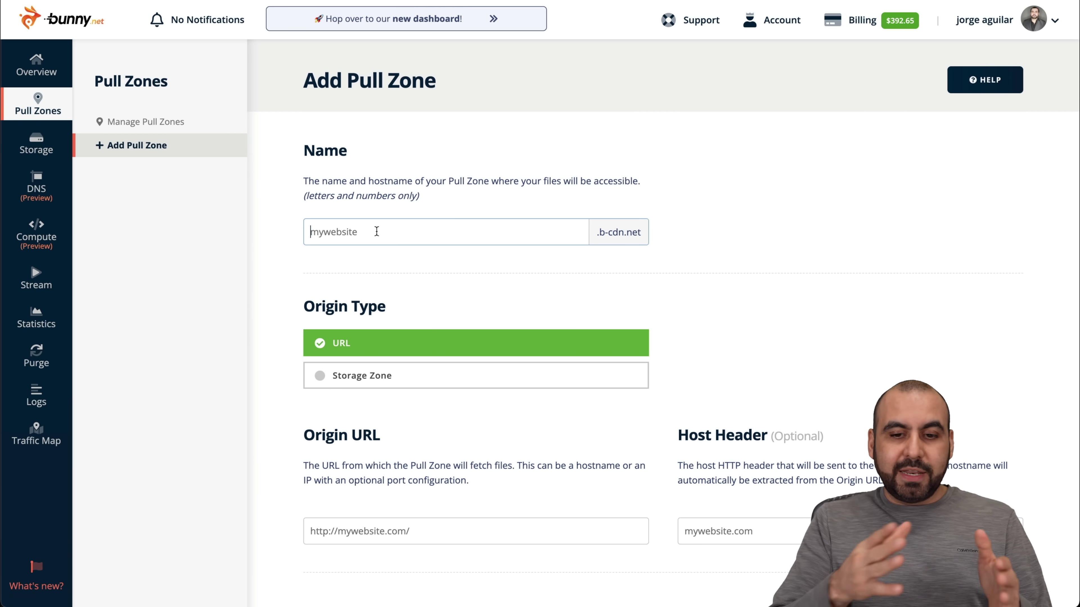
pyautogui.write('eo')
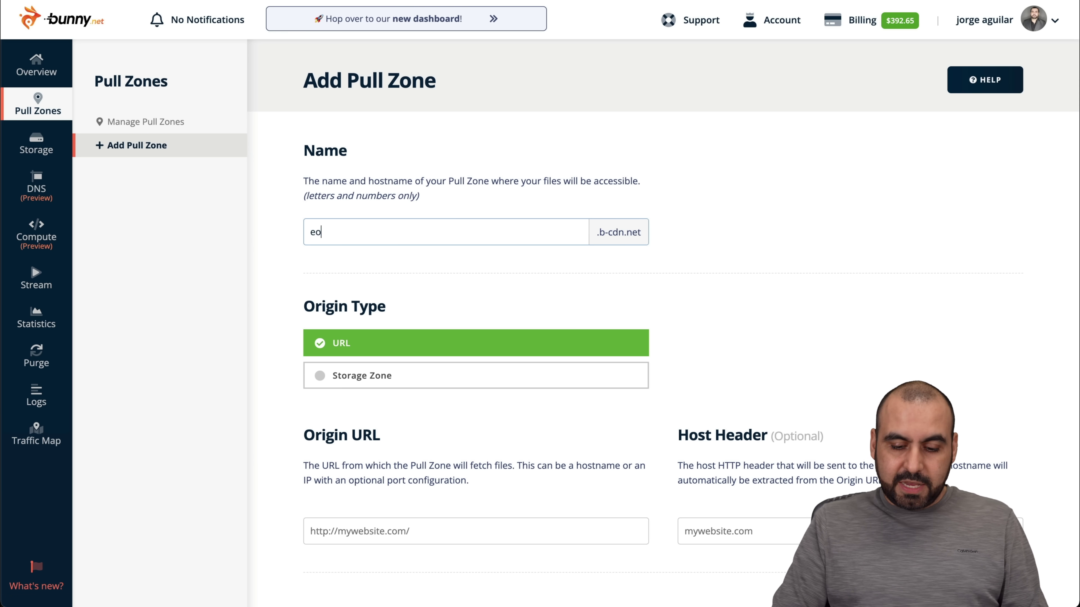
pyautogui.write('licsolar')
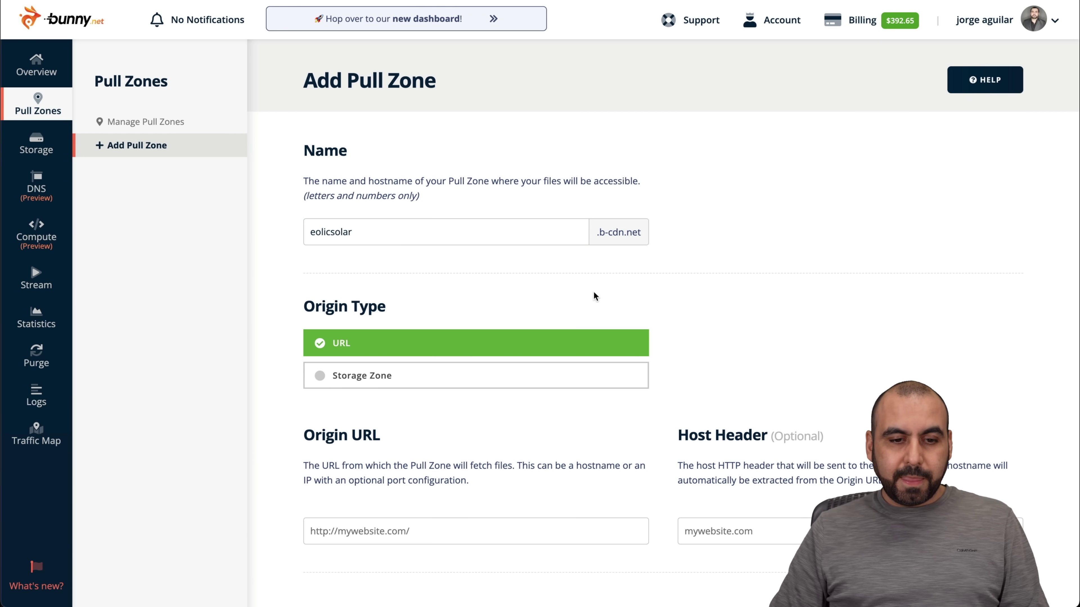
pyautogui.scroll(-6, 550, 317)
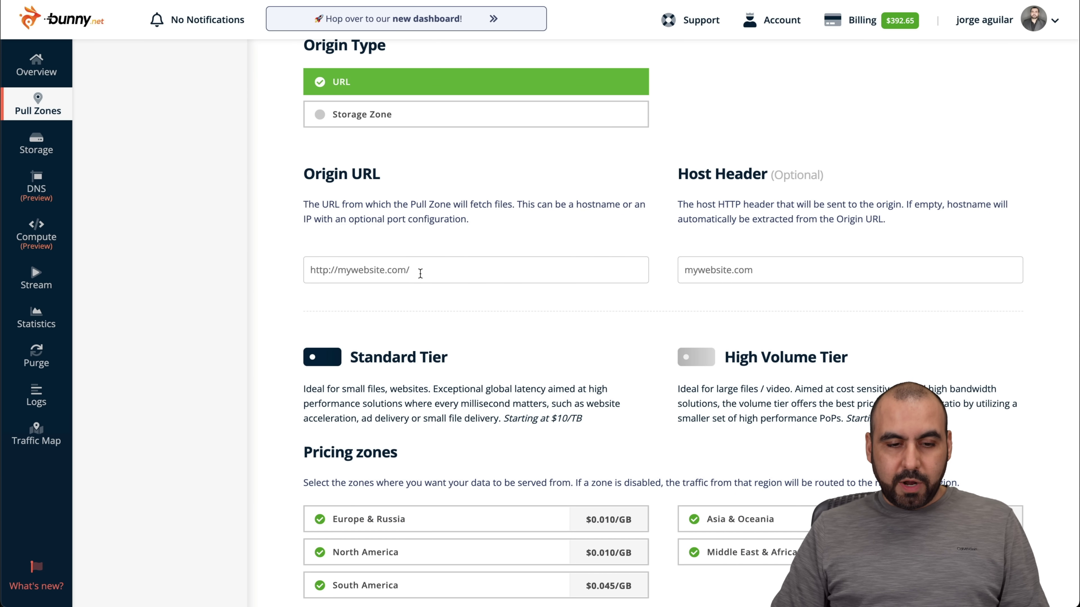
pyautogui.click(419, 274)
pyautogui.write('https://eolicsolar.com/')
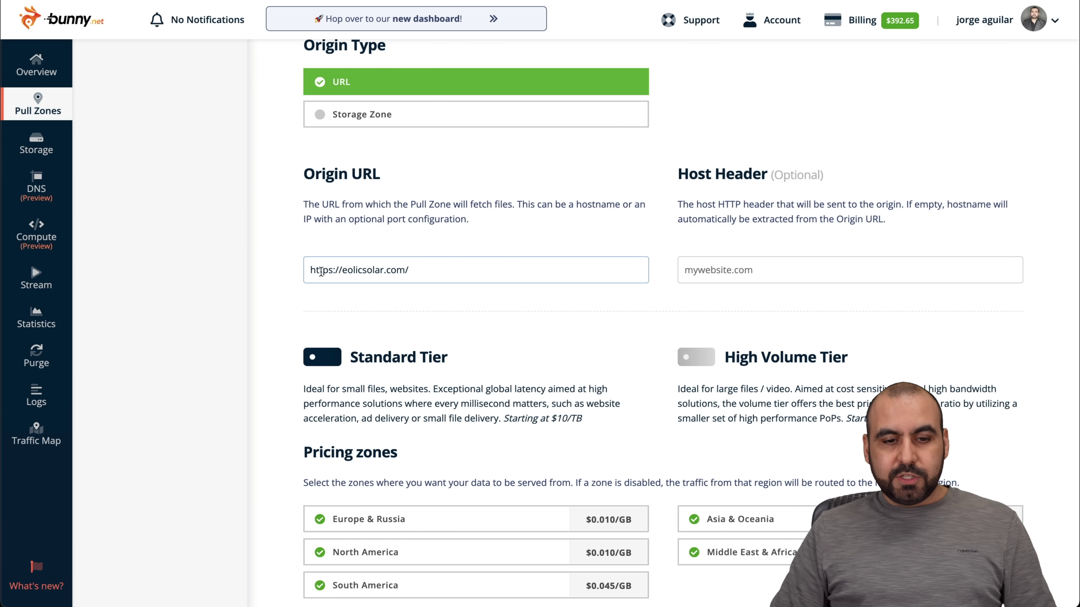
pyautogui.scroll(-3, 511, 317)
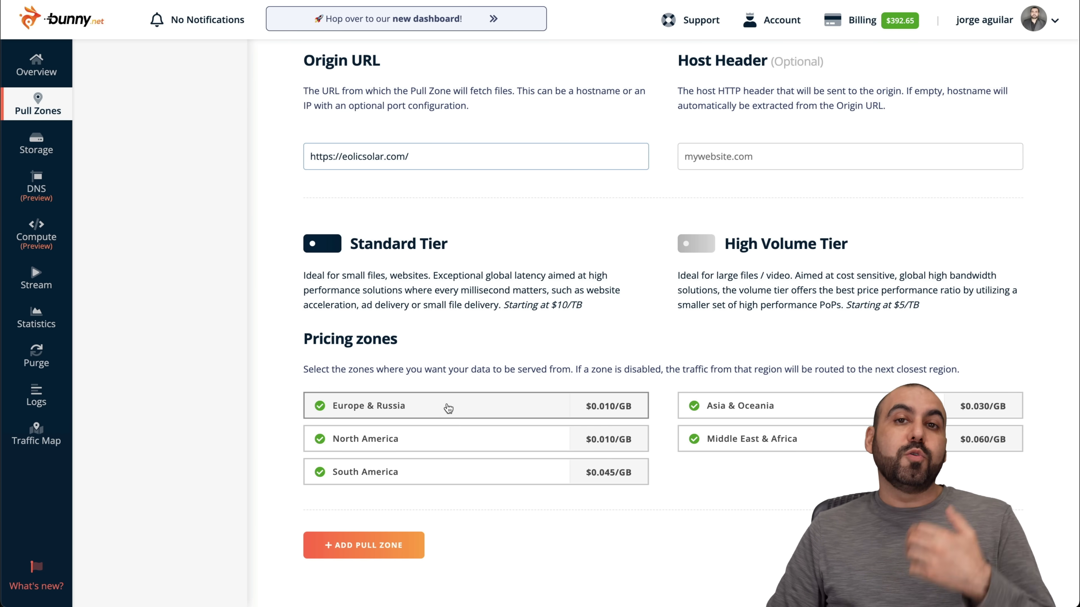
# Toggle four pricing zones off and back on, keep all five enabled, and create the pull zone.
pyautogui.click(447, 408)
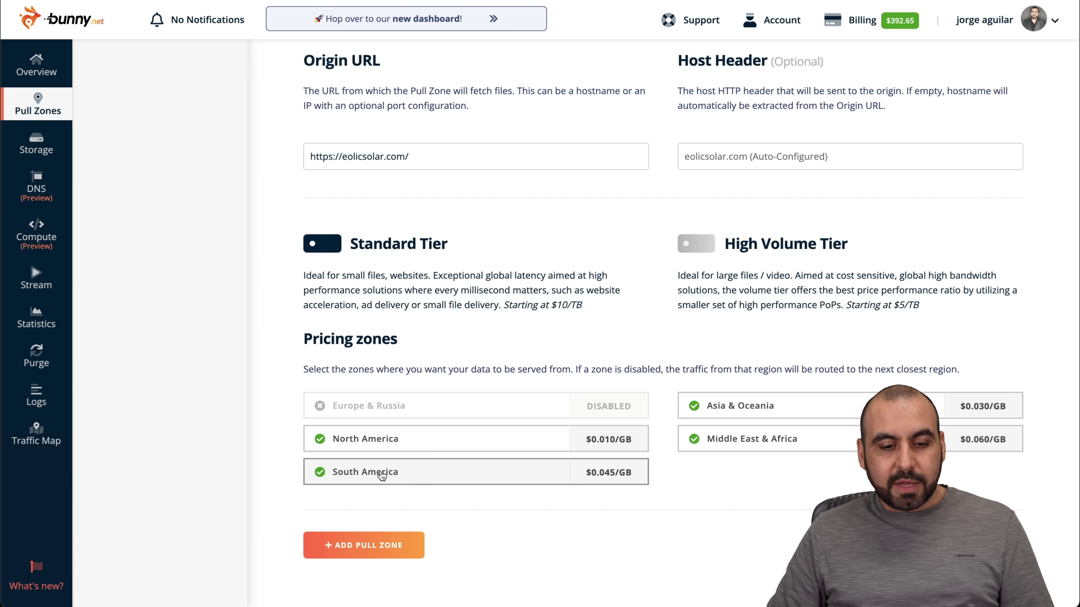
pyautogui.click(385, 472)
pyautogui.click(788, 443)
pyautogui.click(715, 408)
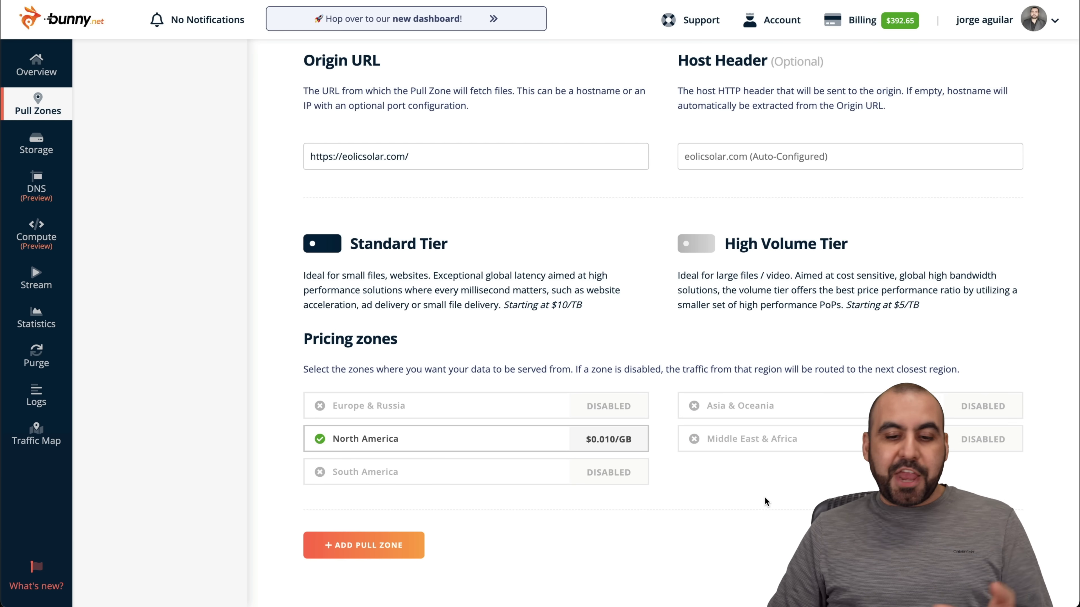
pyautogui.click(627, 411)
pyautogui.click(612, 472)
pyautogui.click(722, 439)
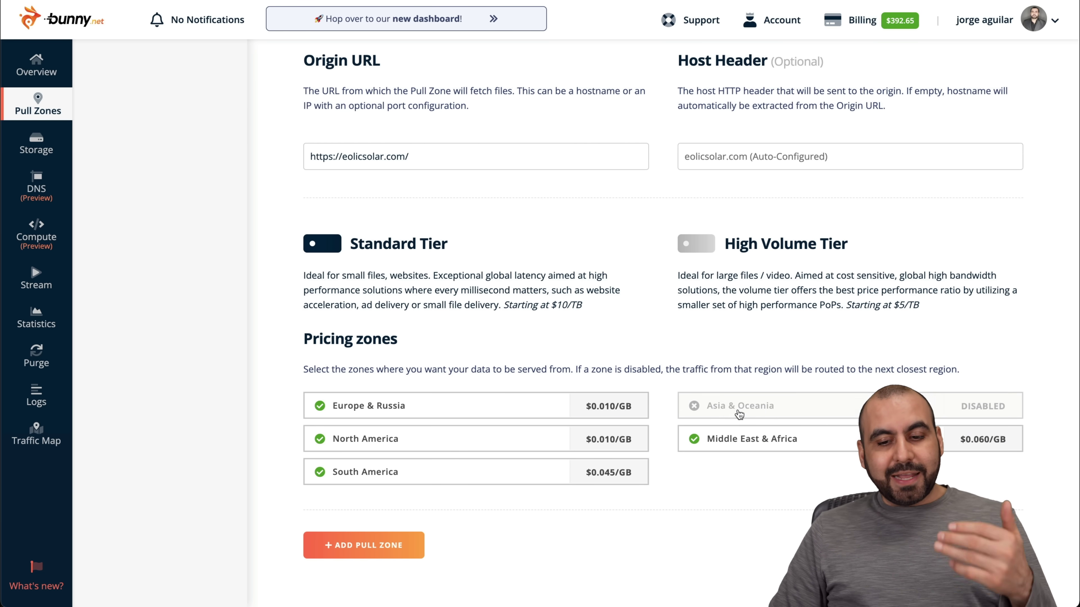
pyautogui.click(722, 407)
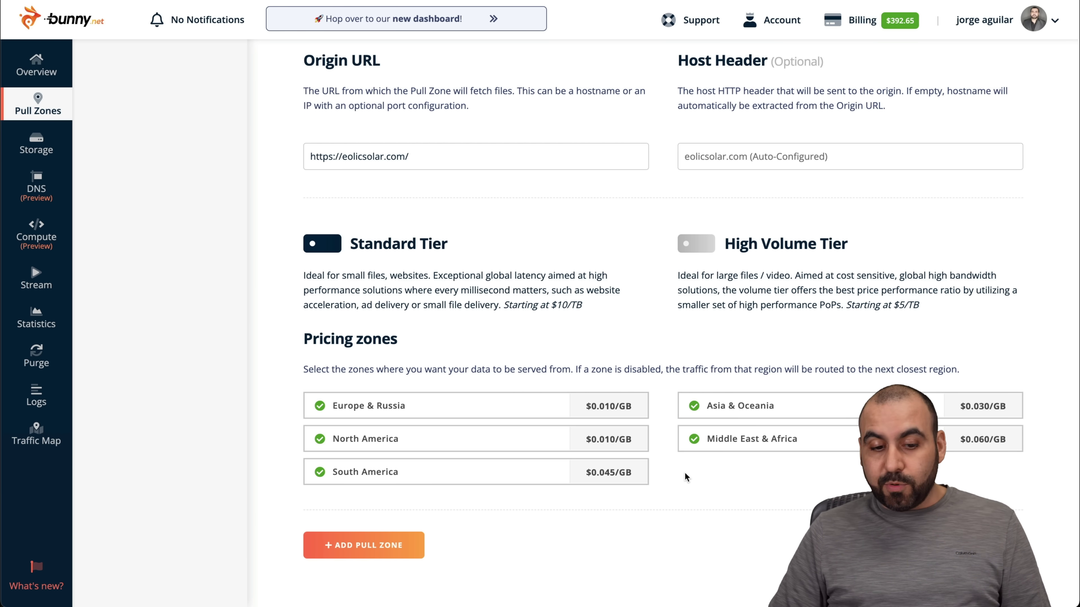
pyautogui.click(373, 558)
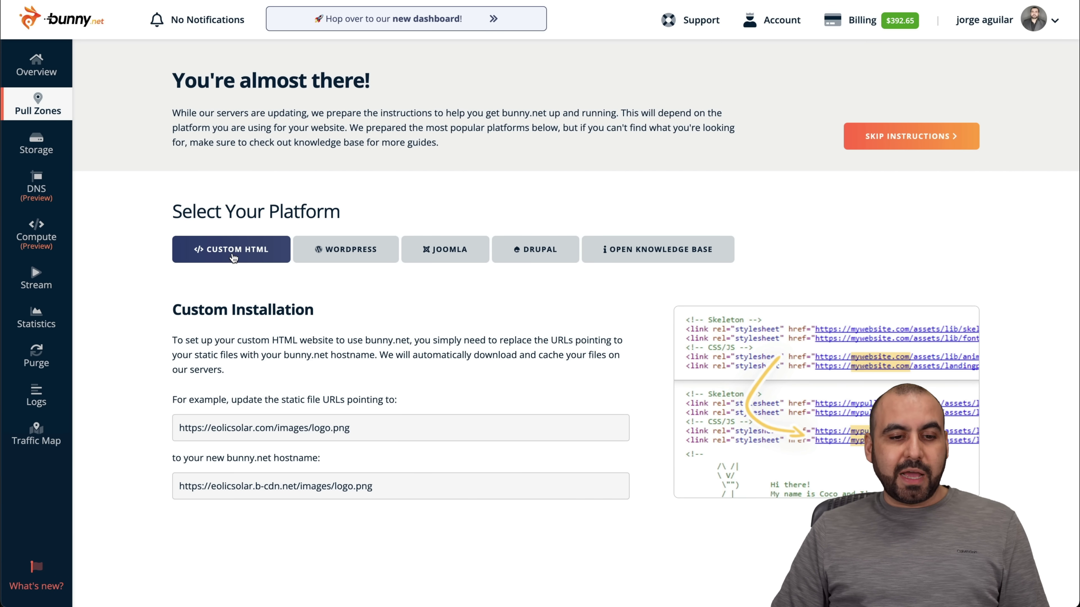
# View the WordPress instructions, copy the pull zone name eolicsolar, and skip to General settings.
pyautogui.click(353, 257)
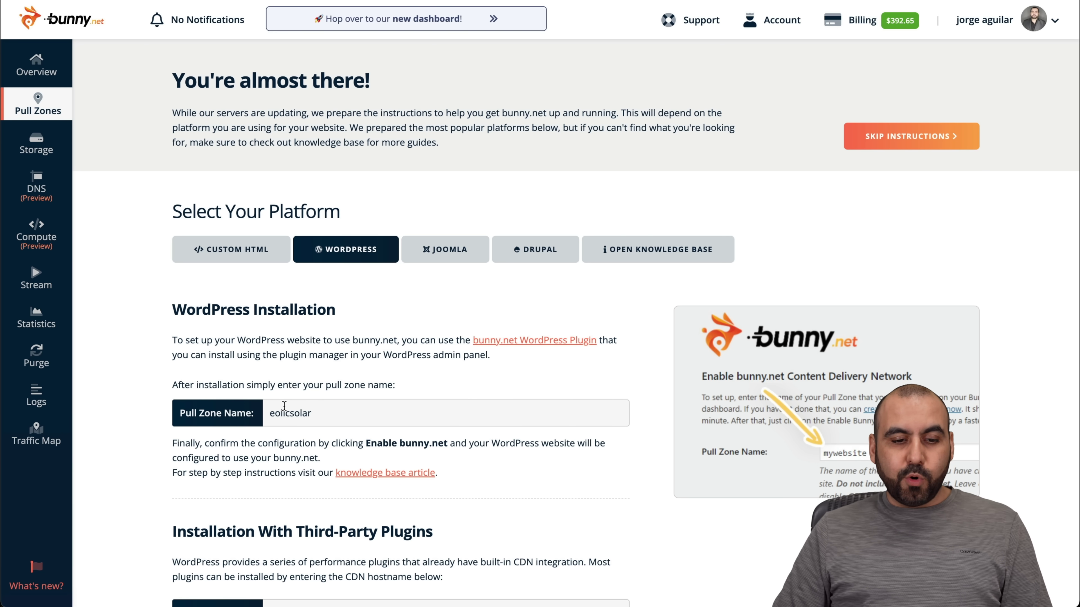
pyautogui.doubleClick(290, 412)
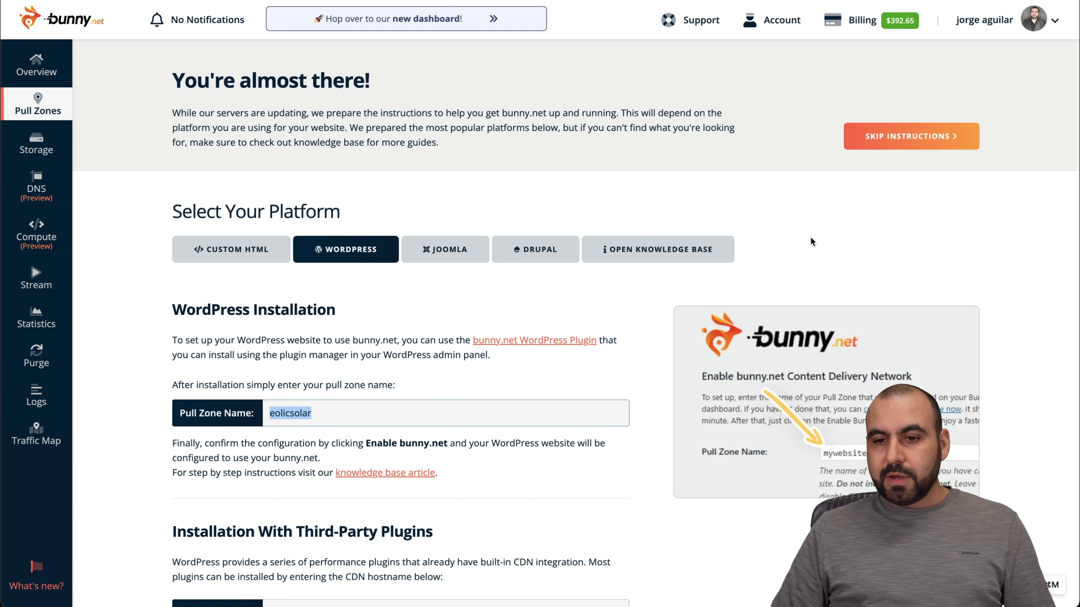
pyautogui.click(906, 146)
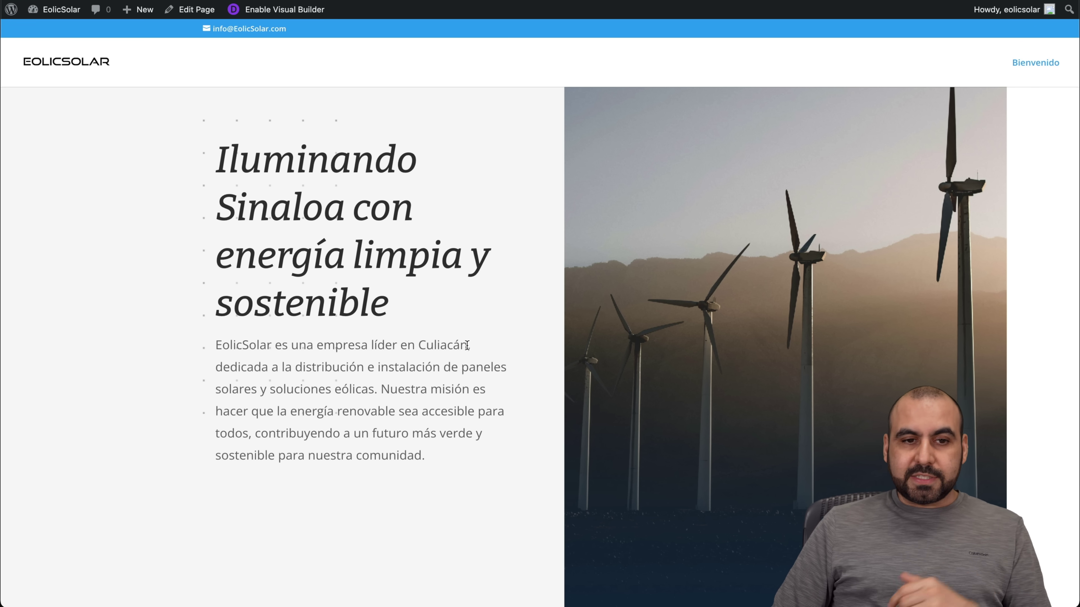
# Search plugins for 'bunny', then install and activate the bunny.net WordPress CDN plugin.
pyautogui.click(64, 9)
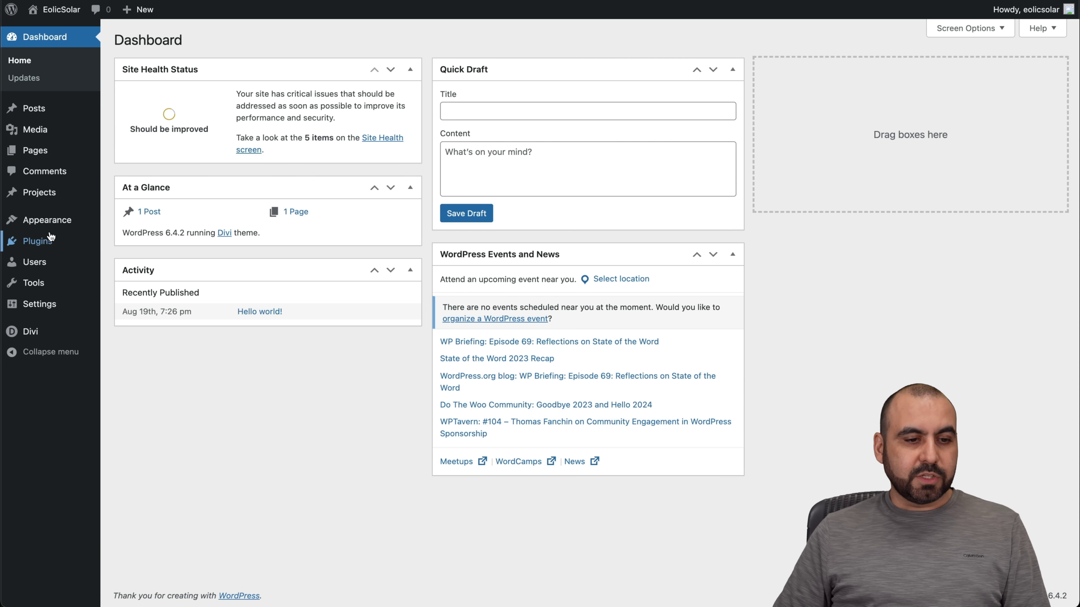
pyautogui.moveTo(47, 240)
pyautogui.click(148, 260)
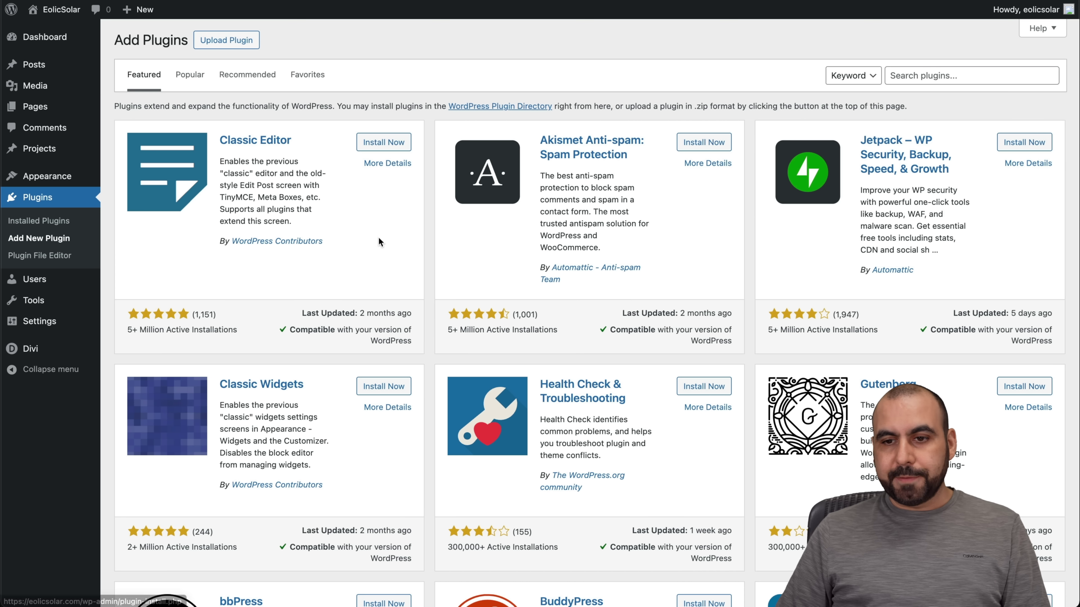
pyautogui.click(968, 75)
pyautogui.write('bunny')
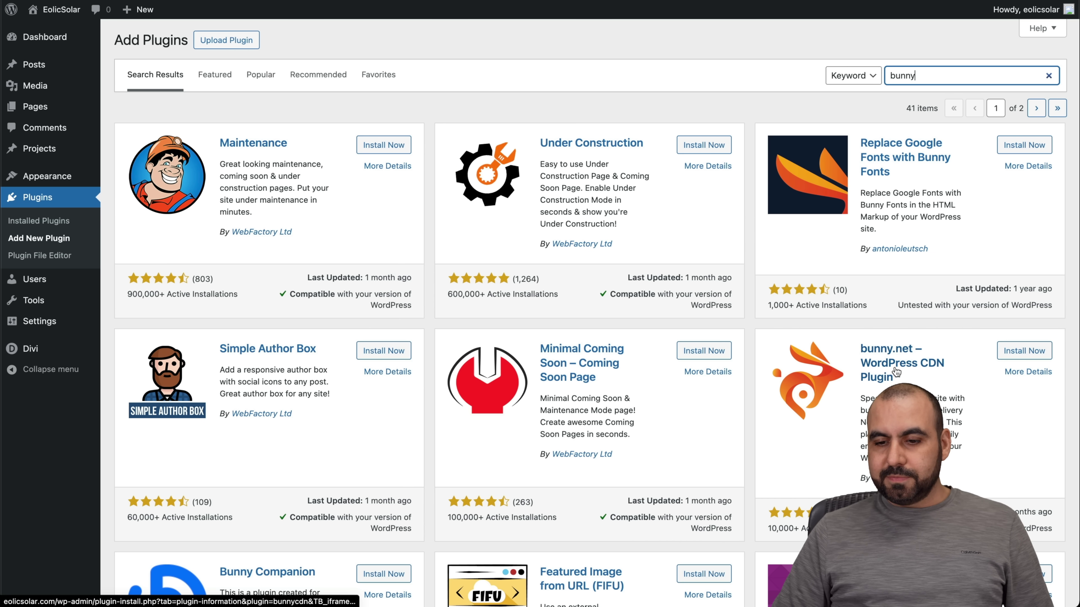
pyautogui.click(1018, 351)
pyautogui.click(1029, 351)
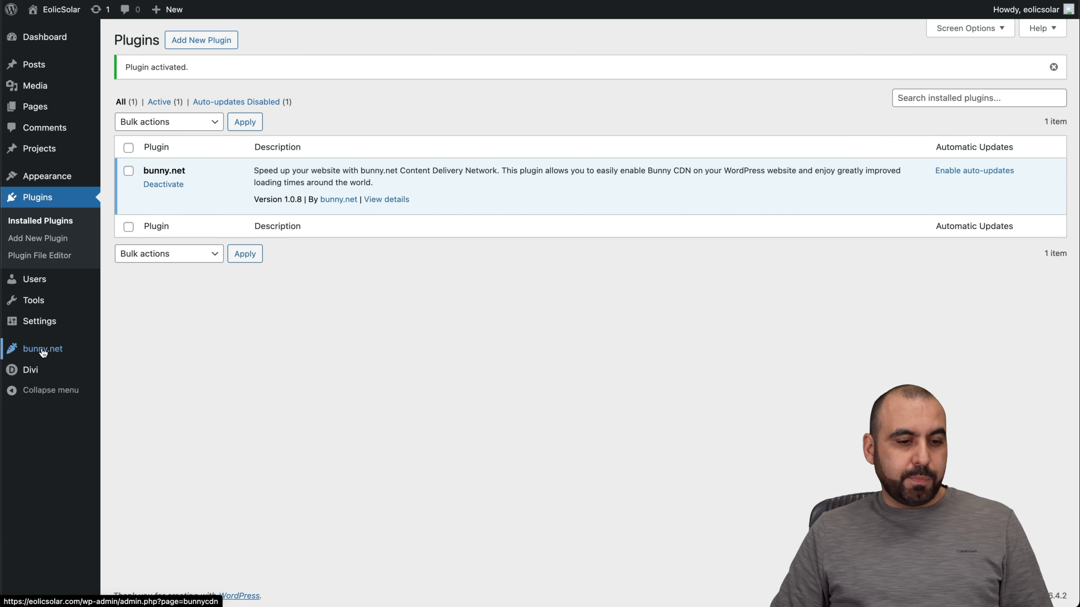
# Confirm the plugin's Pull Zone Name is eolicsolar, without .b-cdn.net, and save the CDN settings.
pyautogui.click(34, 357)
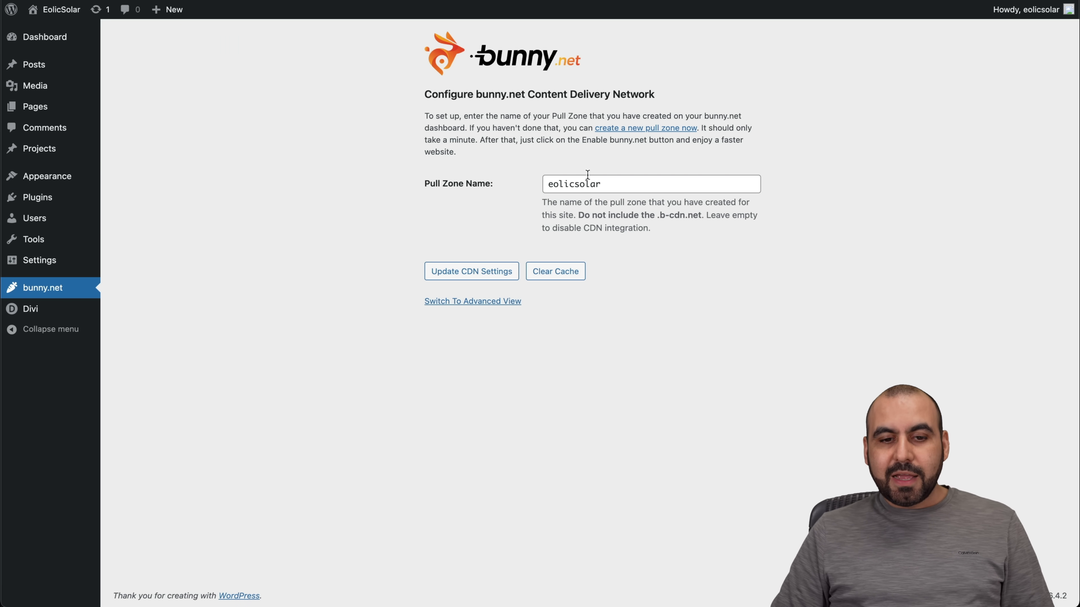
pyautogui.click(609, 188)
pyautogui.press('super+a')
pyautogui.click(611, 197)
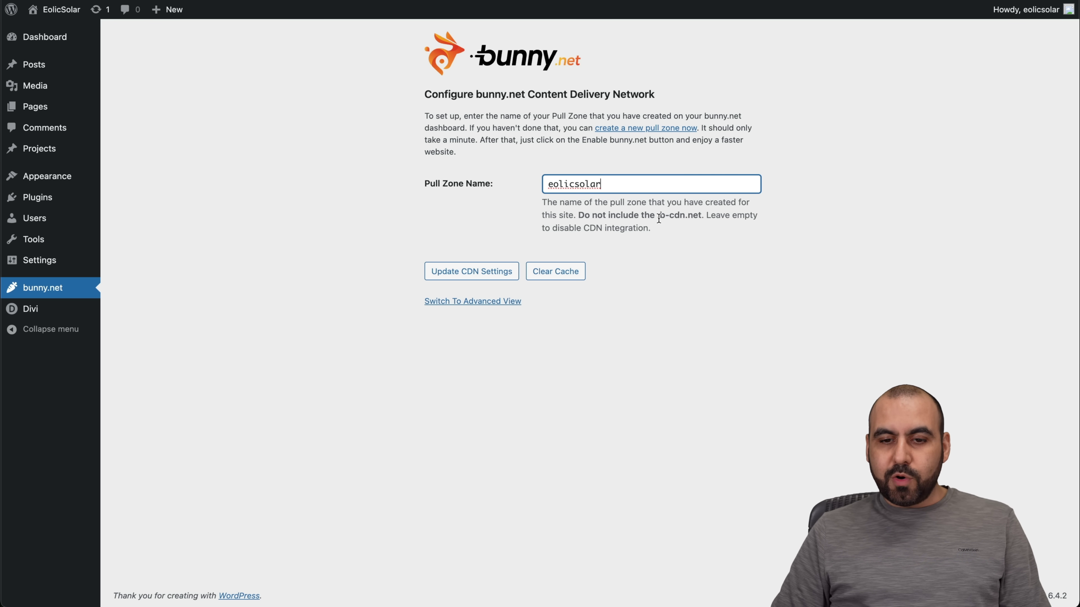
pyautogui.moveTo(657, 216); pyautogui.dragTo(702, 216)
pyautogui.press('super+m')
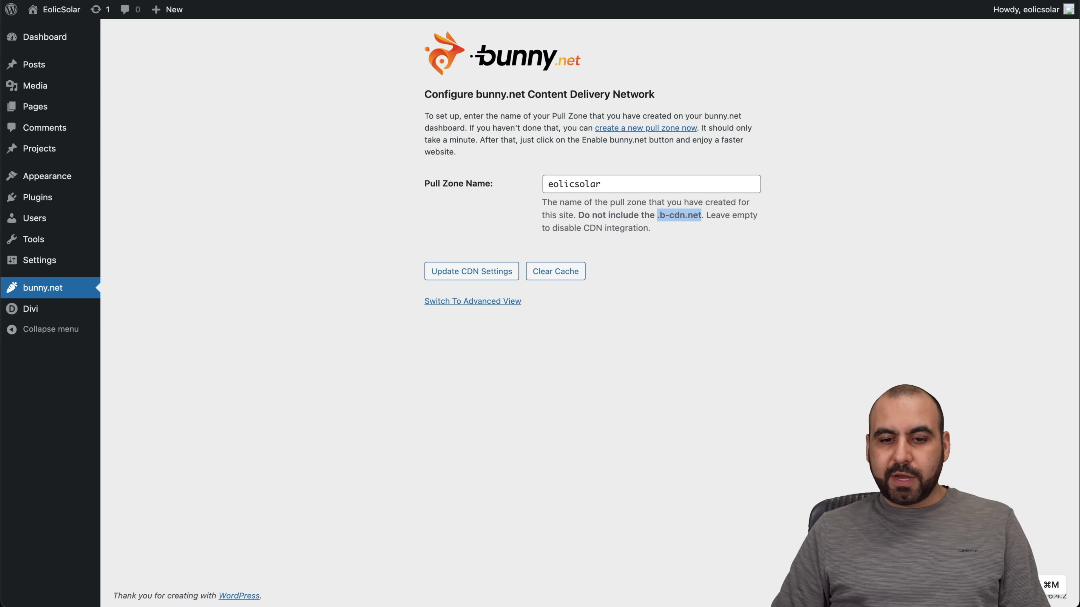
pyautogui.tripleClick(328, 409)
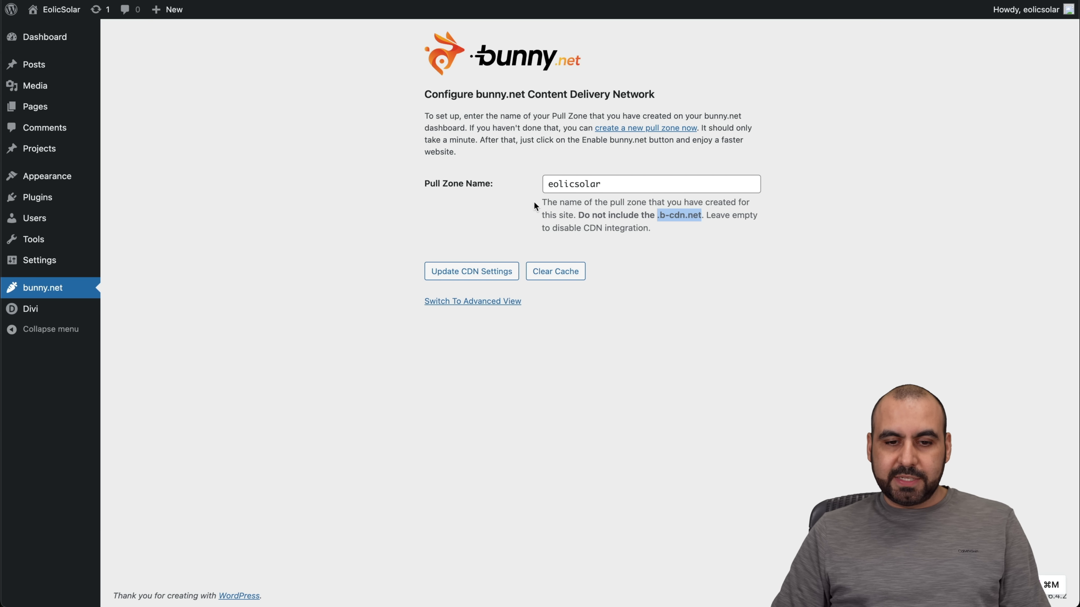
pyautogui.click(496, 278)
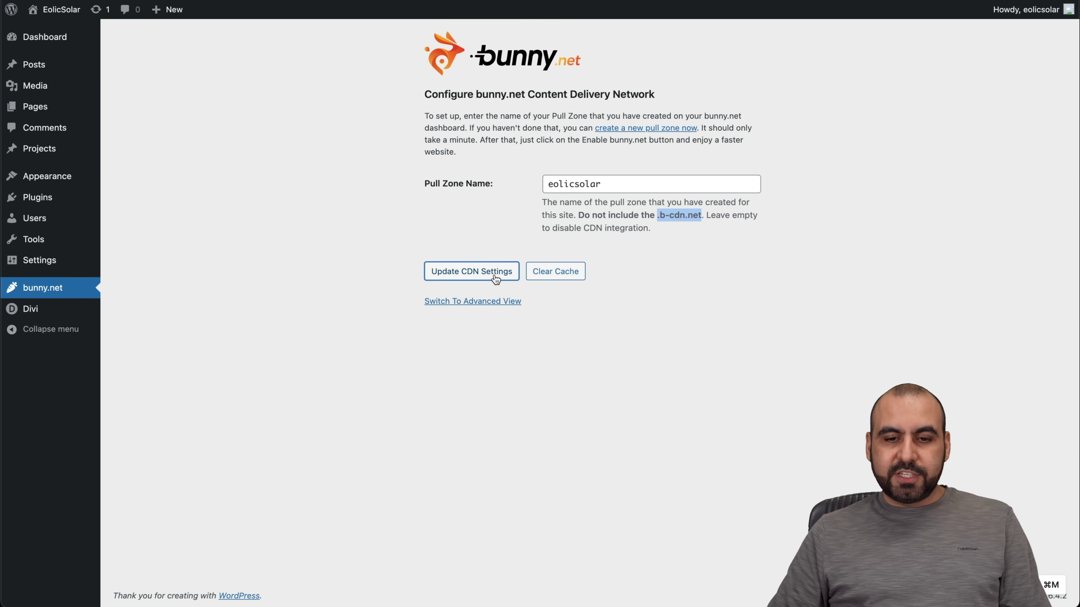
pyautogui.click(495, 279)
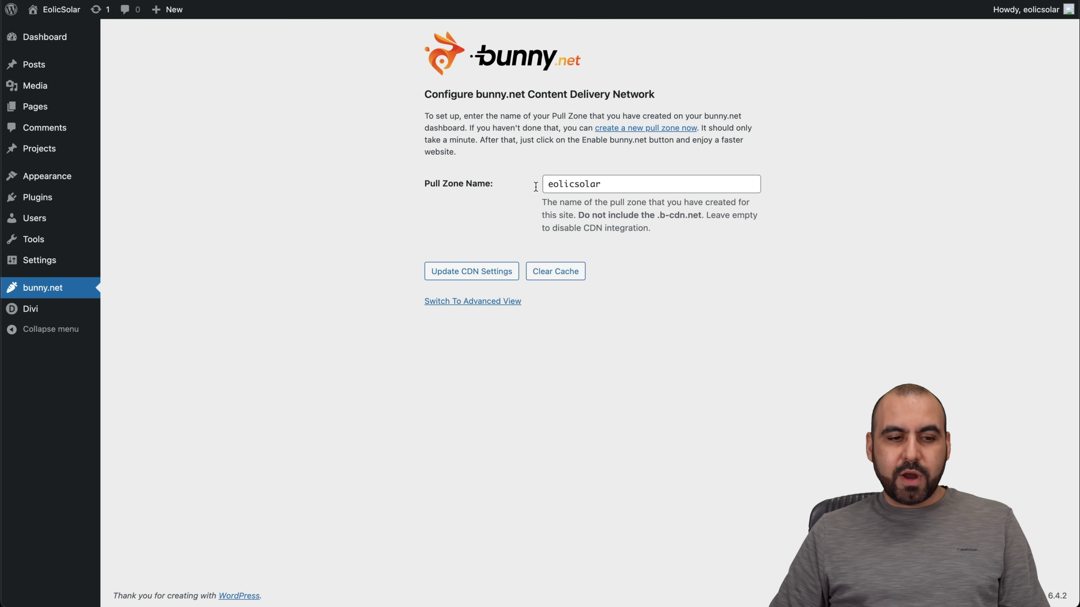
# Switch to Advanced View and review CDN domain eolicsolar.b-cdn.net, .php exclusion and wp-content,wp-includes directories.
pyautogui.click(476, 302)
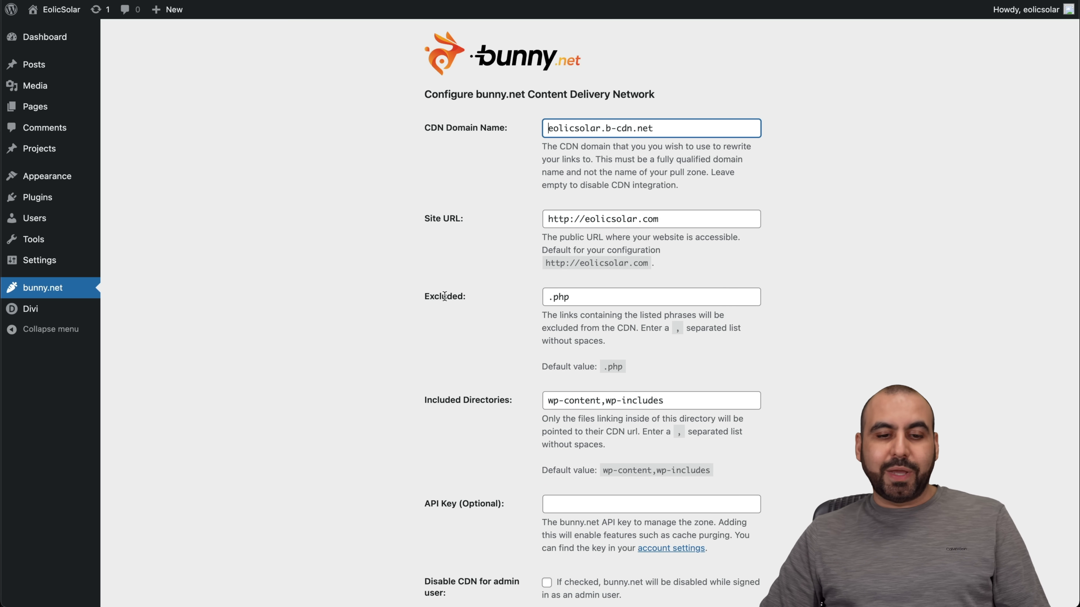
pyautogui.scroll(-2, 619, 310)
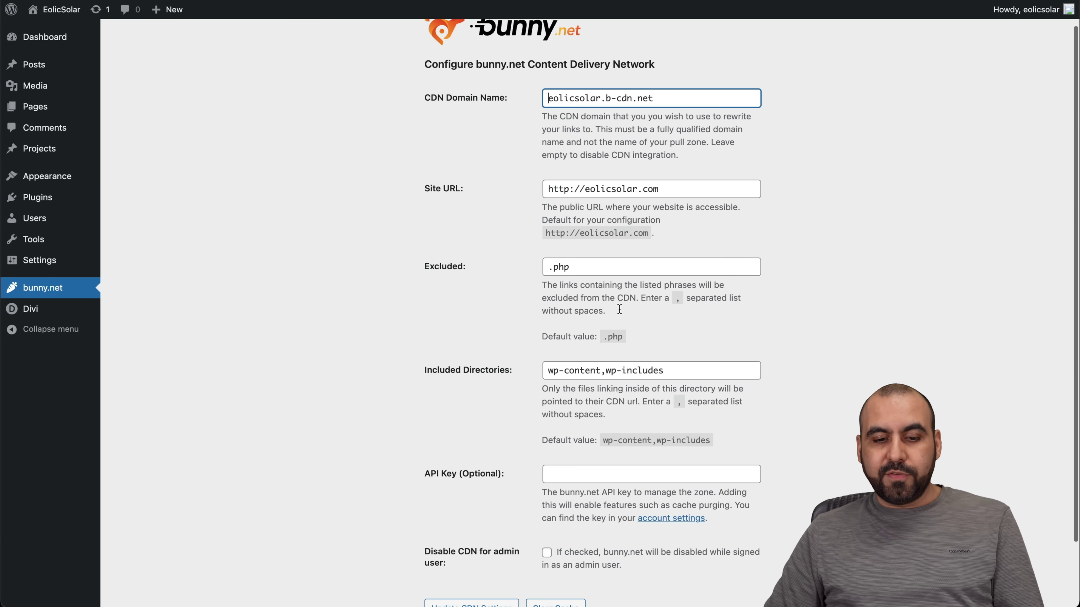
pyautogui.scroll(-2, 647, 374)
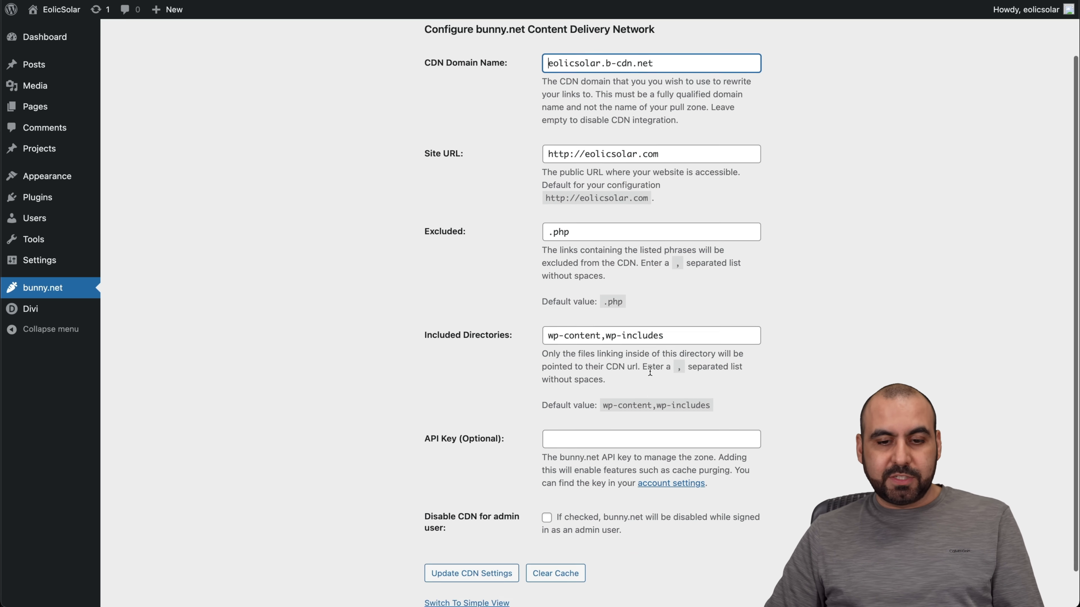
pyautogui.scroll(-2, 650, 371)
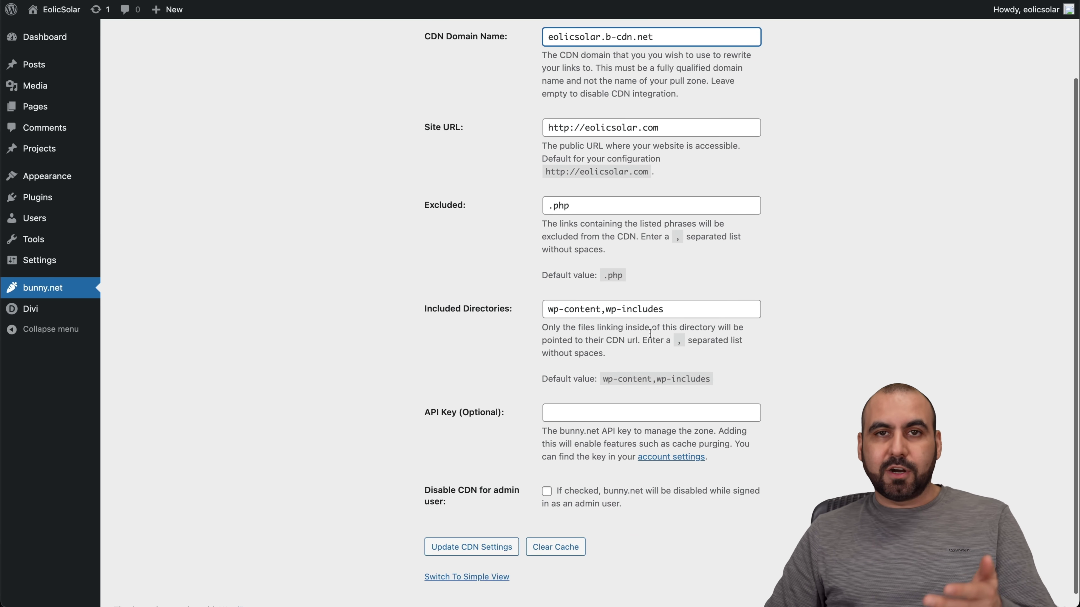
pyautogui.click(664, 313)
pyautogui.click(745, 339)
pyautogui.scroll(-1, 756, 340)
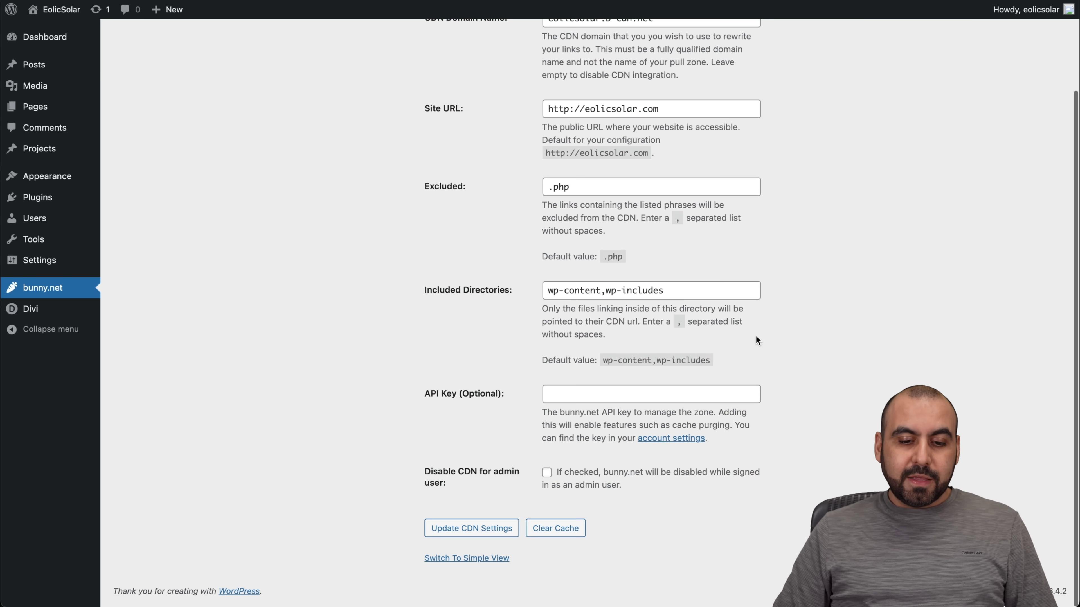
pyautogui.scroll(2, 499, 458)
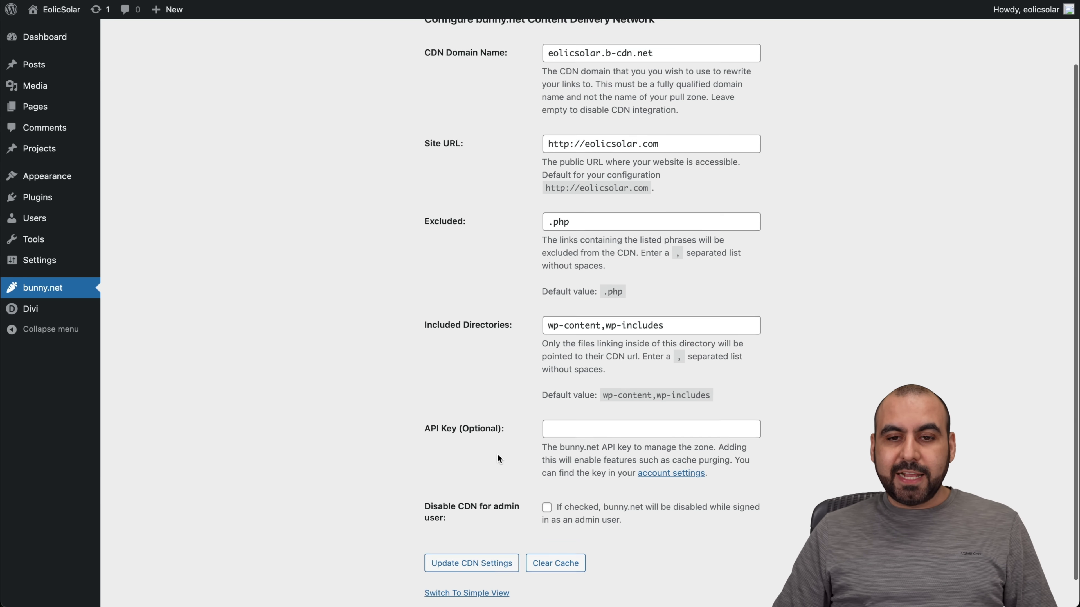
pyautogui.scroll(4, 500, 459)
# Visit the live EolicSolar site and test it in a private window.
pyautogui.moveTo(72, 17)
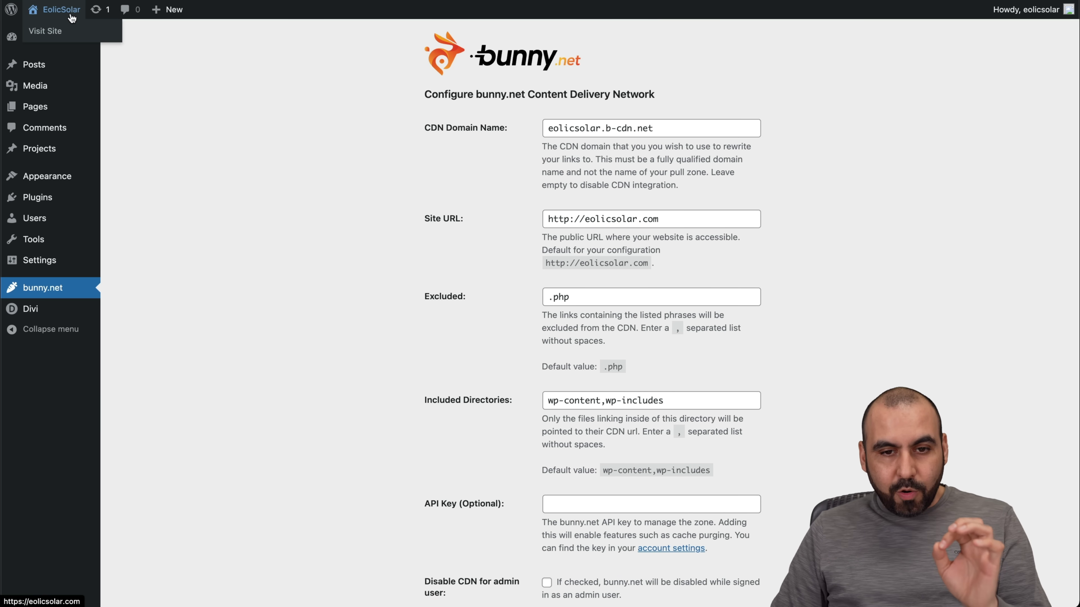
pyautogui.click(72, 17)
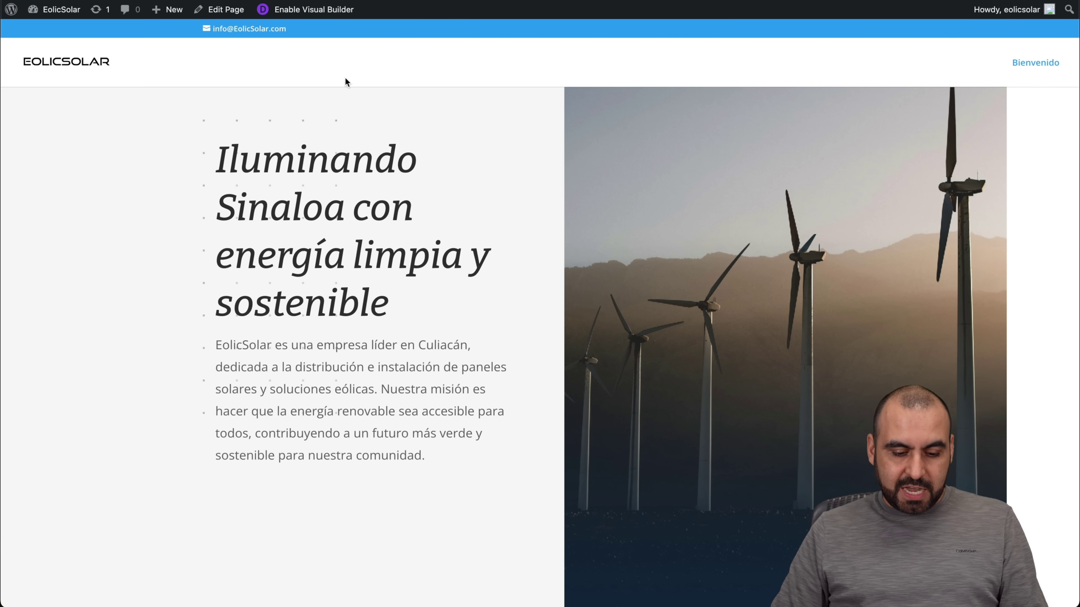
pyautogui.press('super+shift+n')
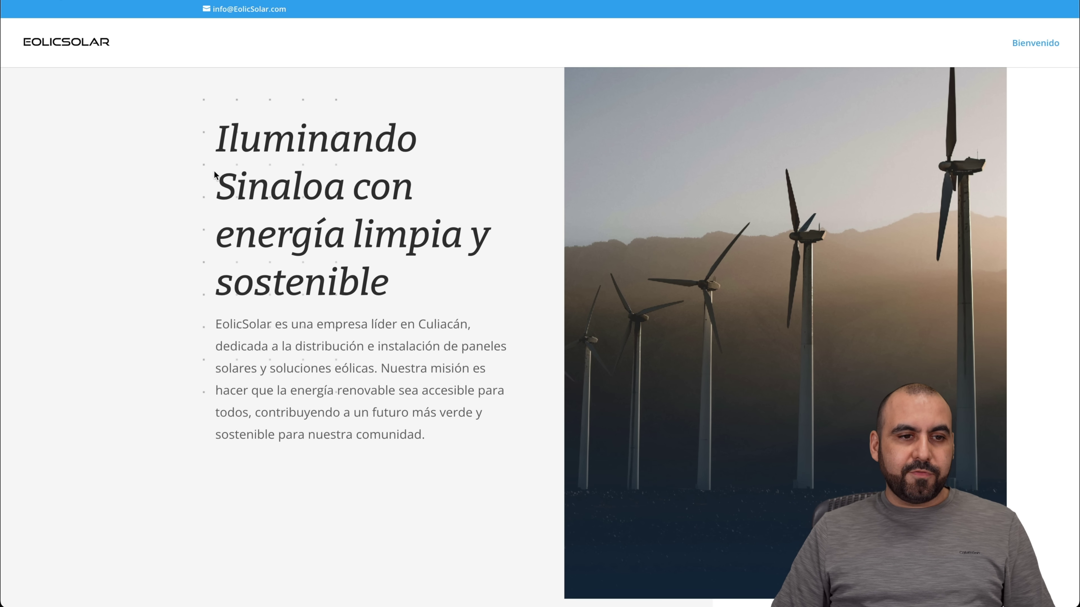
# Close the private window and return to bunny.net's eolicsolar pull zone General page.
pyautogui.press('super+w')
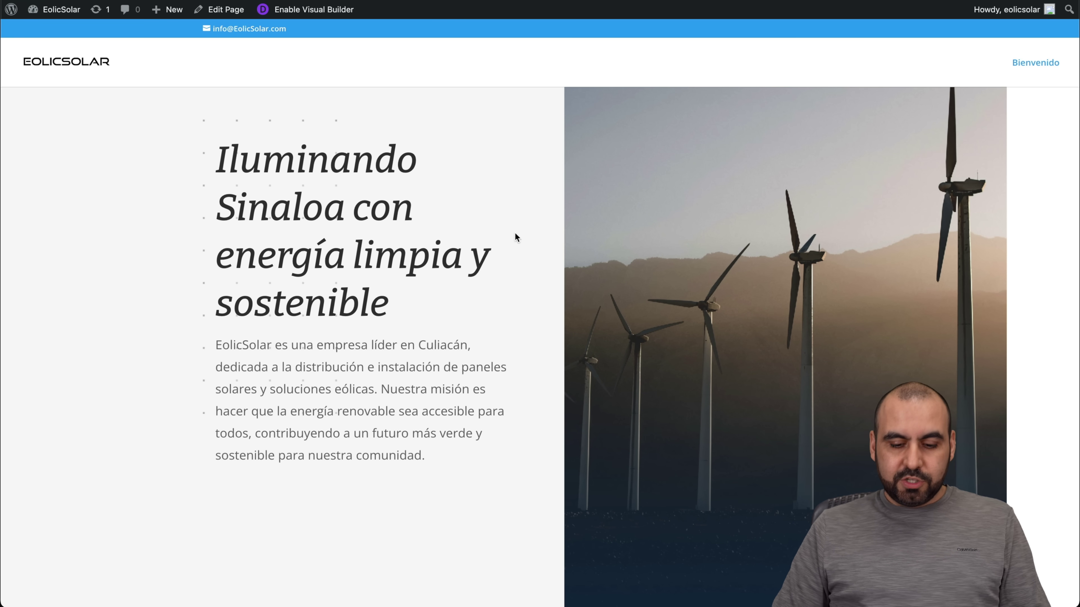
pyautogui.press('super+l')
pyautogui.write('N')
pyautogui.write('https://eolicsolar.com/')
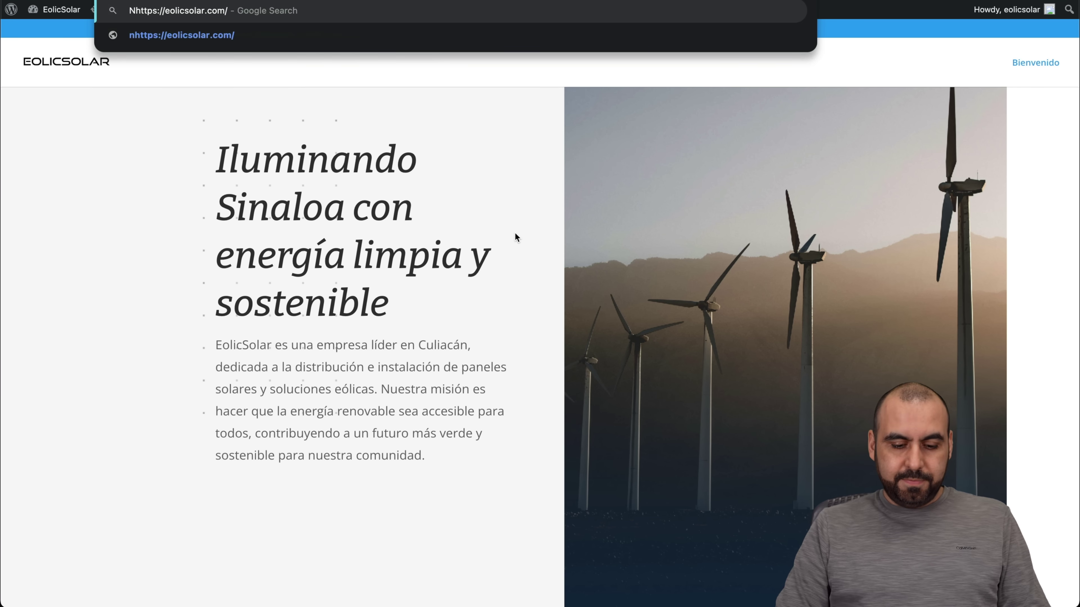
pyautogui.press('Escape')
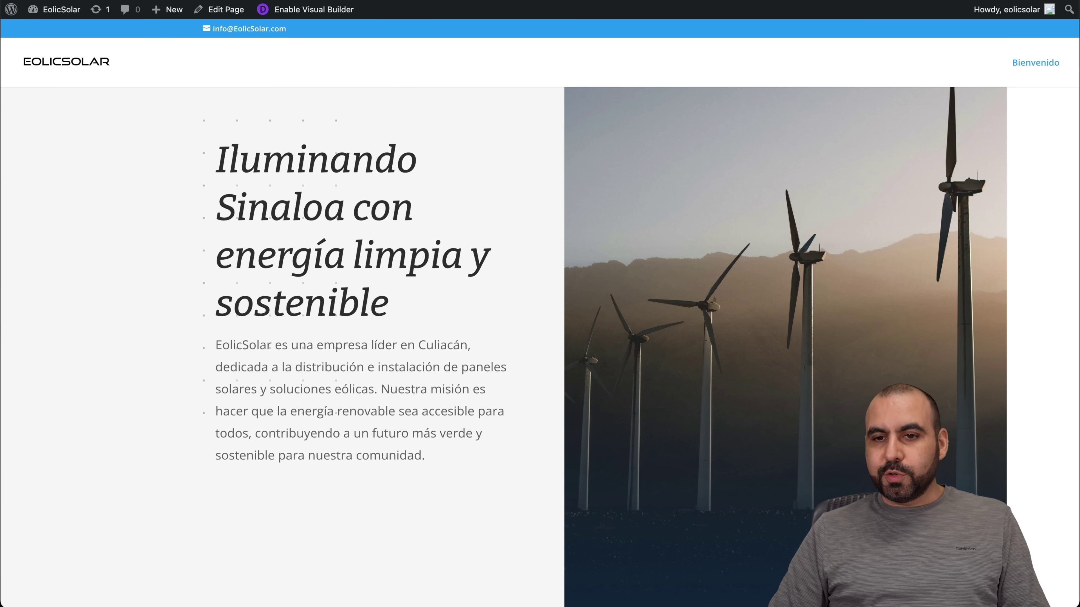
pyautogui.hotkey('ctrl', 'Tab')
pyautogui.scroll(-1, 396, 485)
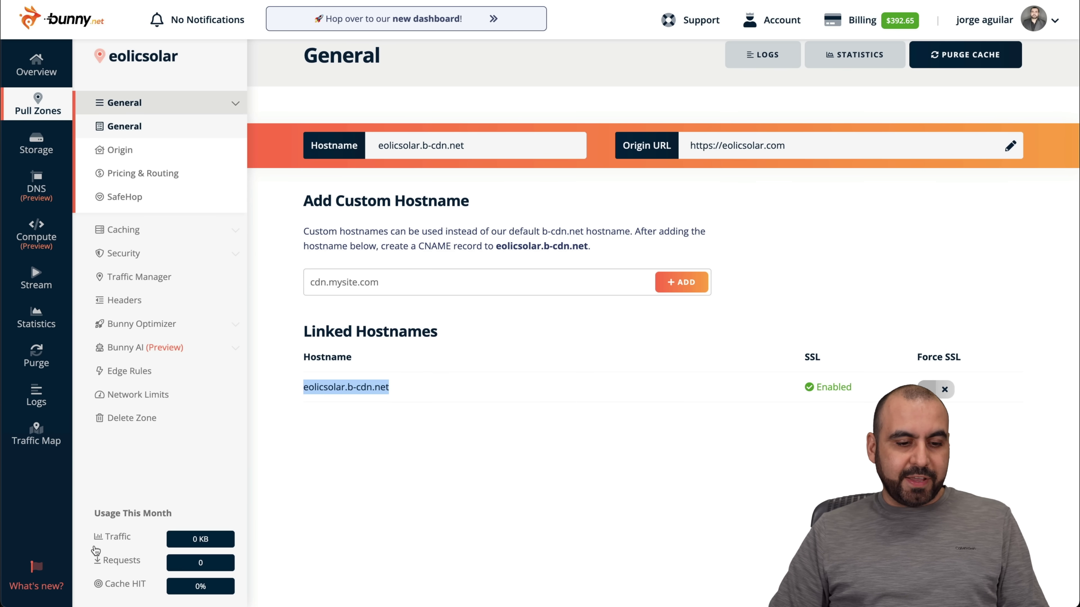